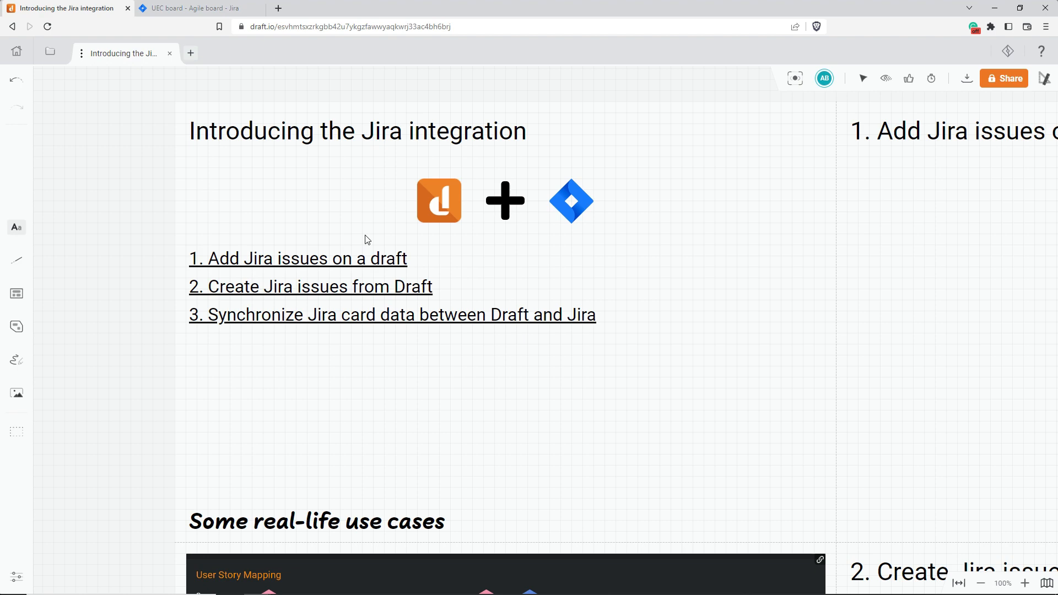
Examine the real-life use cases on the draft: User Story Mapping, PI Planning Board and Scrum Board
{"action": "scroll", "coordinate": [367, 239], "scroll_direction": "down", "scroll_amount": 8}
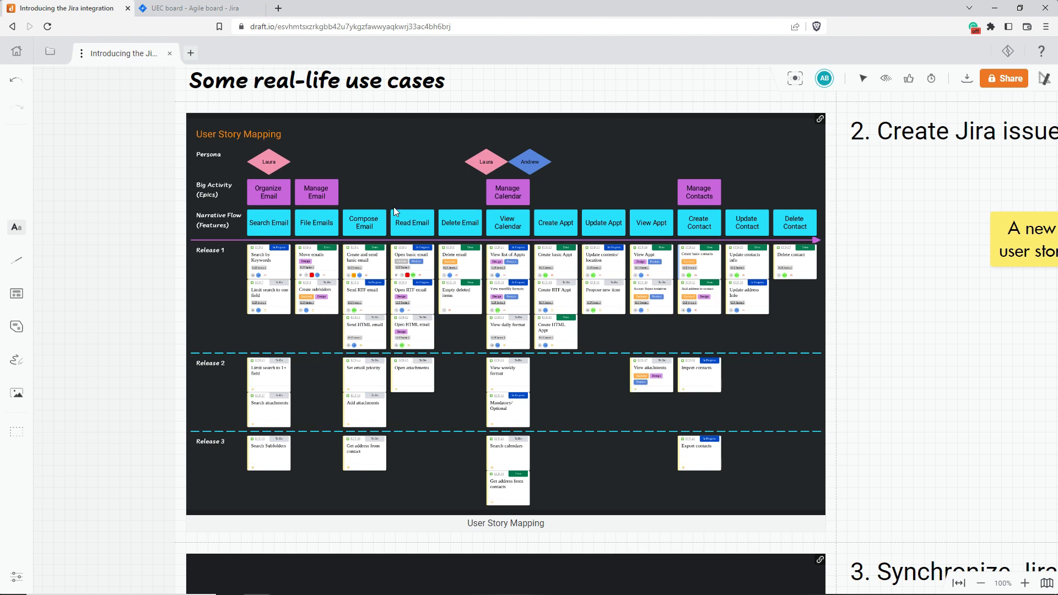
{"action": "scroll", "coordinate": [394, 207], "scroll_direction": "down", "scroll_amount": 8}
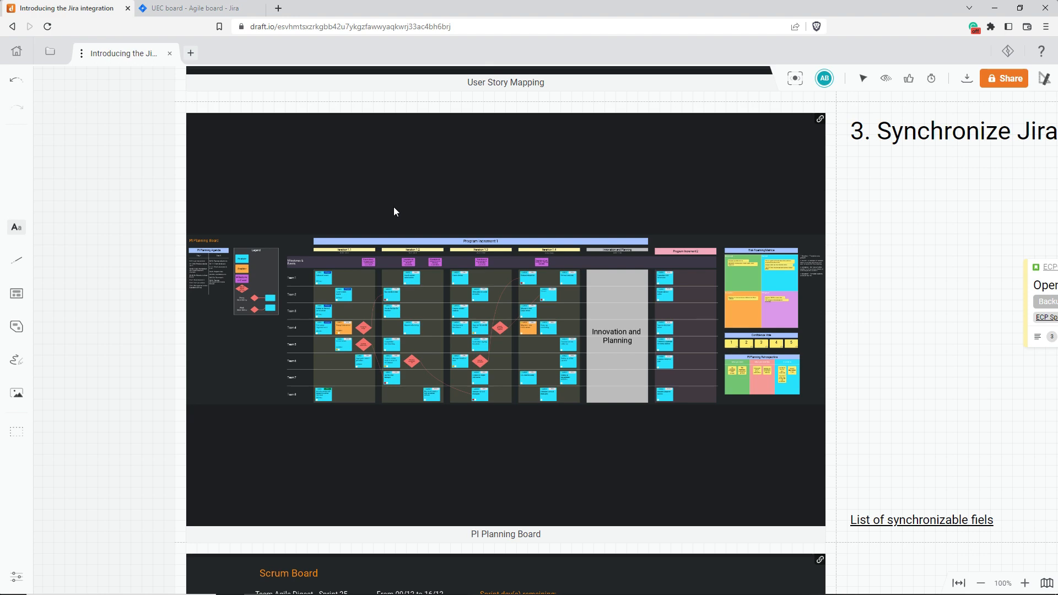
{"action": "scroll", "coordinate": [394, 208], "scroll_direction": "down", "scroll_amount": 7}
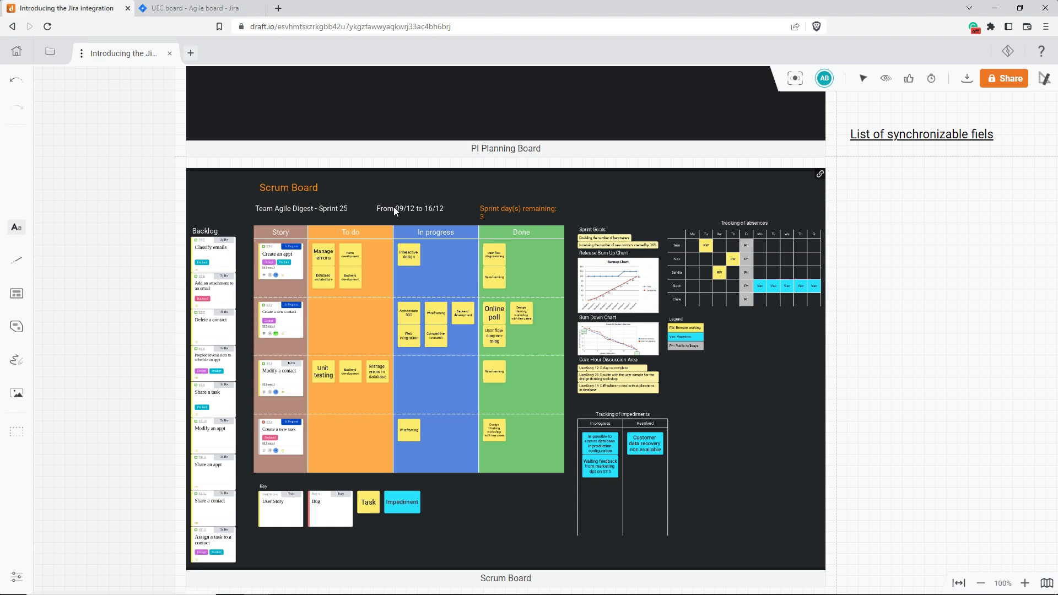
{"action": "scroll", "coordinate": [393, 206], "scroll_direction": "up", "scroll_amount": 20}
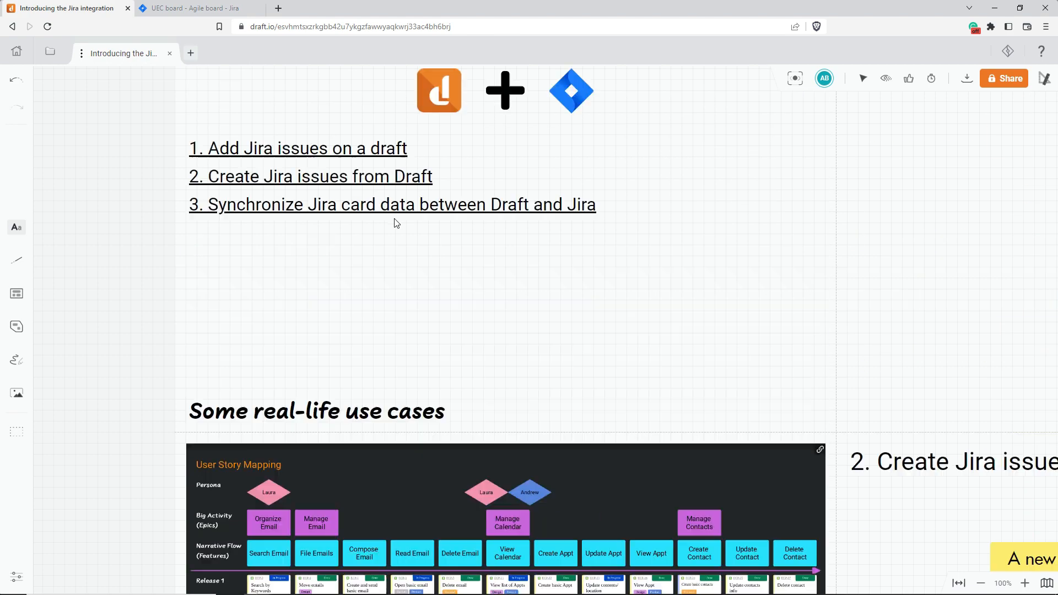
In the "Add Jira issues on a draft" section, paste the UEC-14 issue link, convert it into a Jira card and move it slightly down and right
{"action": "left_click", "coordinate": [359, 256]}
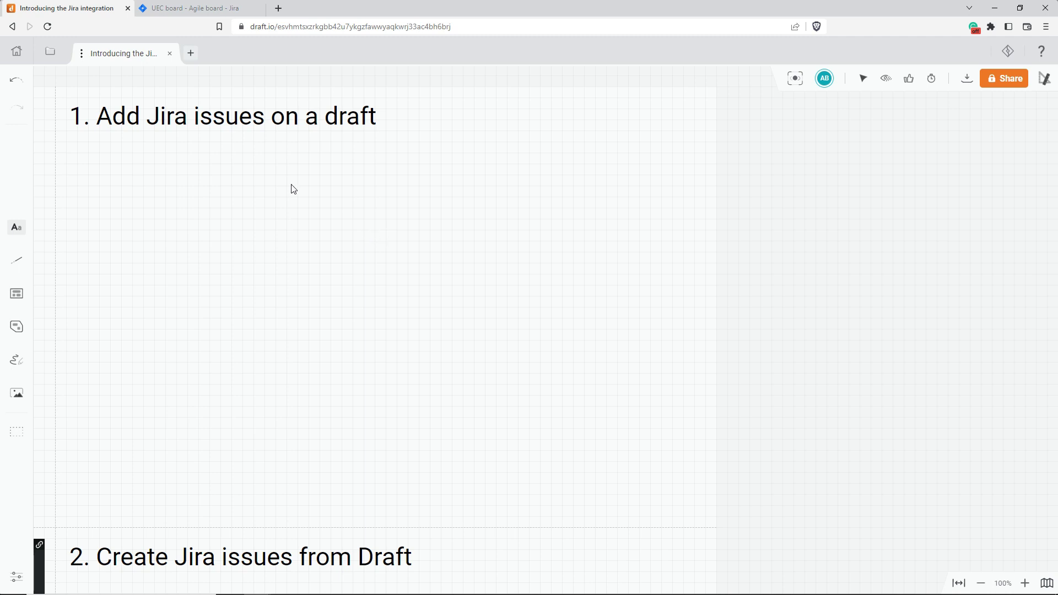
{"action": "left_click", "coordinate": [204, 7]}
{"action": "left_click", "coordinate": [106, 4]}
{"action": "left_click", "coordinate": [231, 204]}
{"action": "type", "text": "https://draftapp.atlassian.net/jira/software/projects/UEC/boards/9?selectedIssue=UEC-14"}
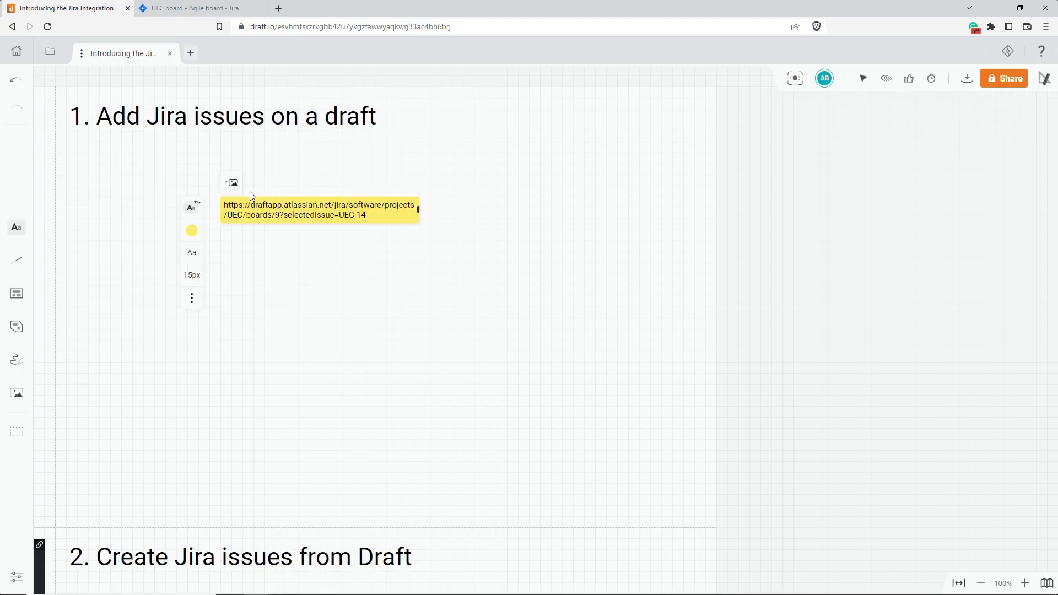
{"action": "left_click", "coordinate": [231, 182]}
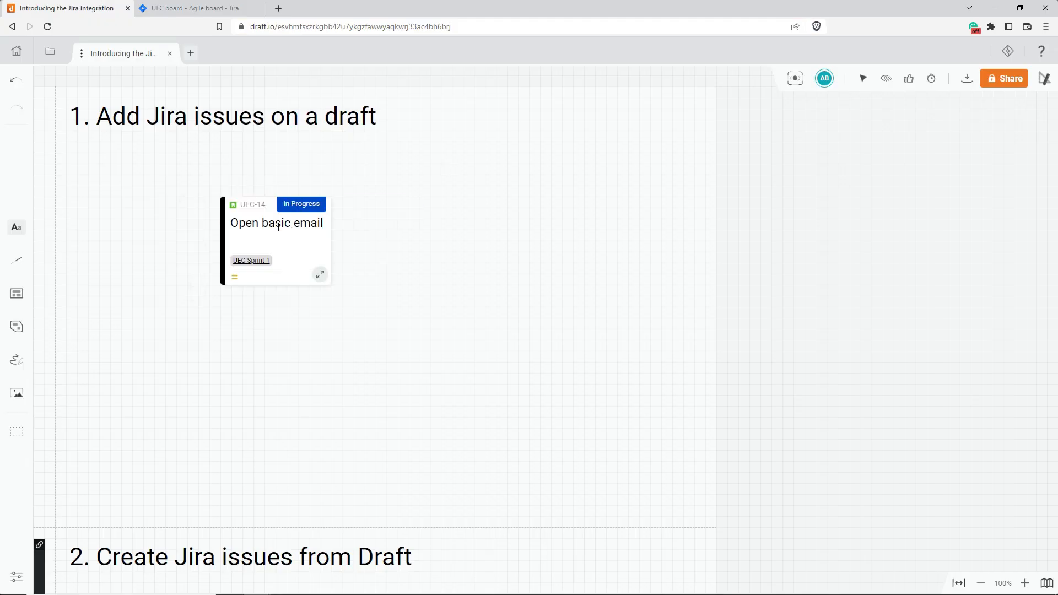
{"action": "left_click_drag", "start_coordinate": [322, 273], "coordinate": [421, 265]}
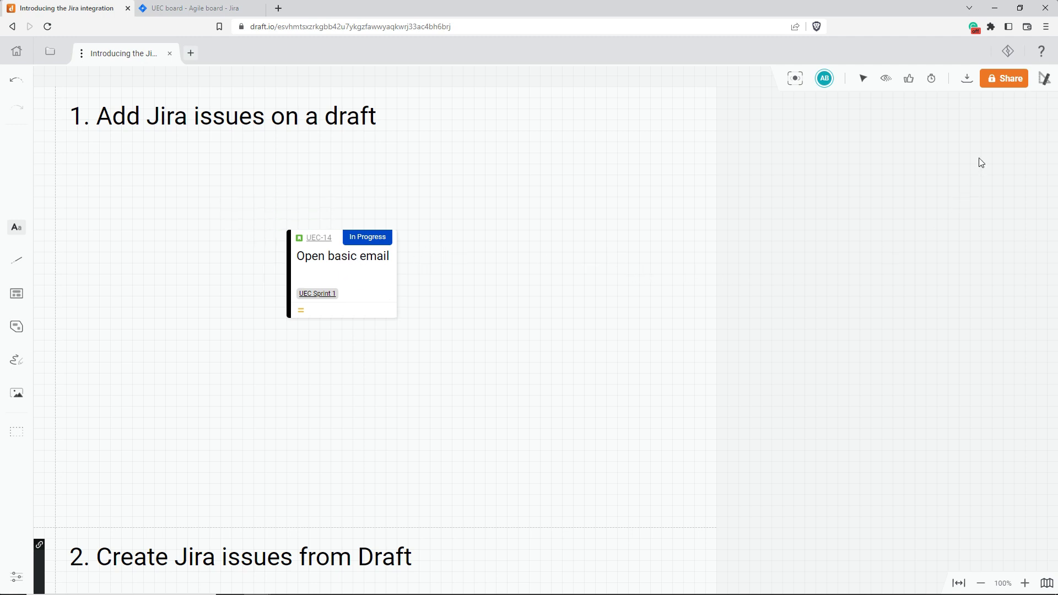
Import the Jira issues UEC-26 (Search calendars) and UEC-25 (Mandatory/ Optional) onto the draft as cards
{"action": "left_click", "coordinate": [1007, 51]}
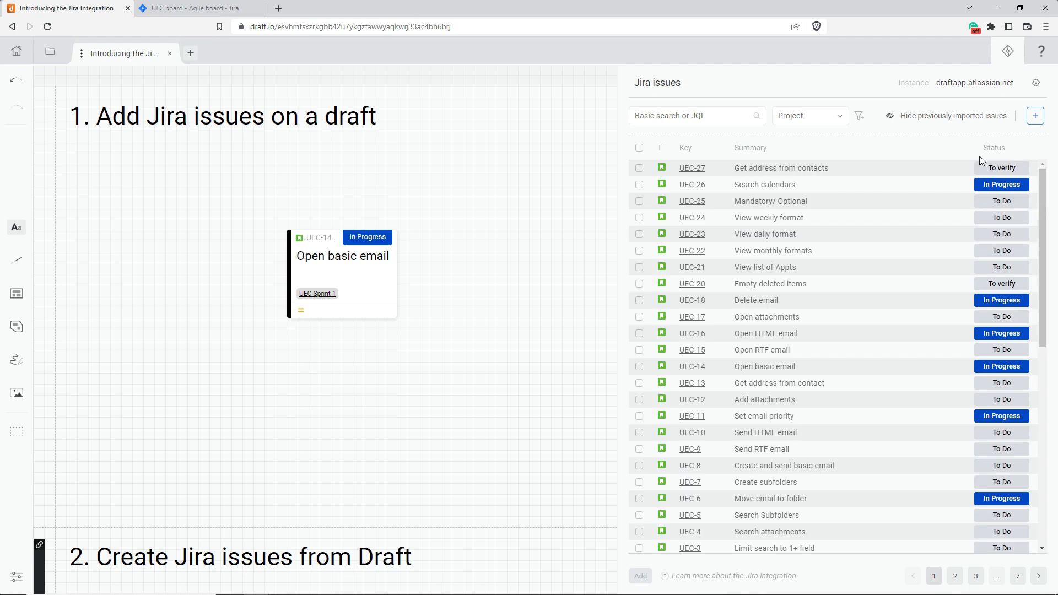
{"action": "left_click", "coordinate": [639, 185]}
{"action": "left_click", "coordinate": [639, 201]}
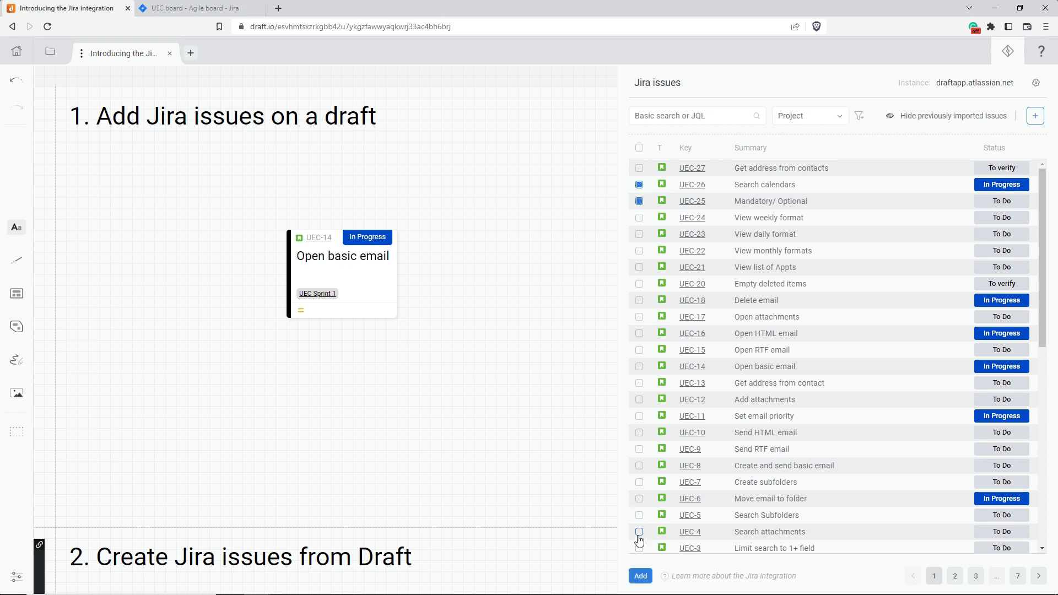
{"action": "left_click", "coordinate": [639, 577]}
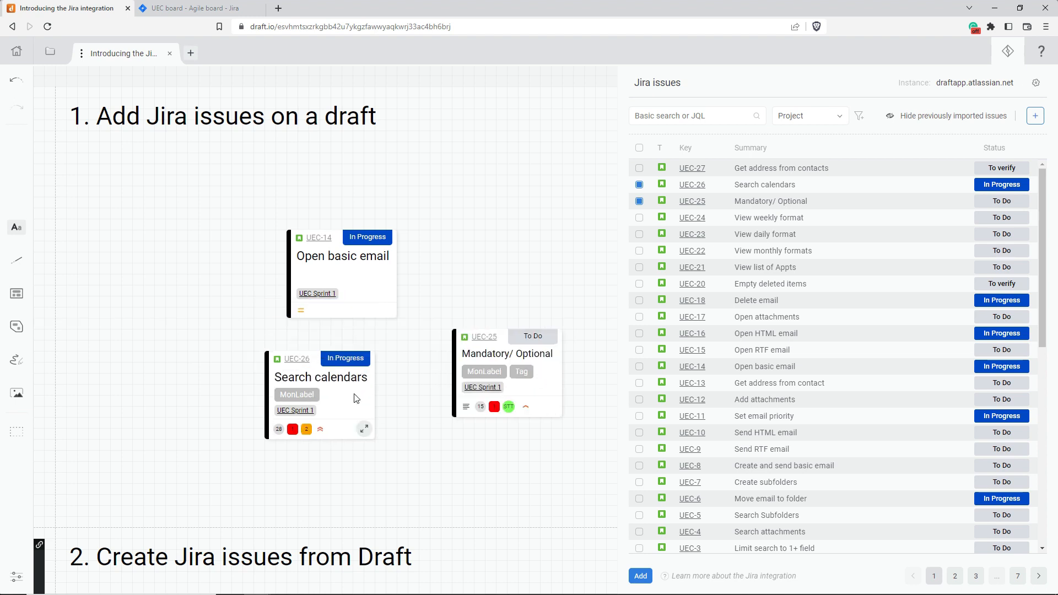
Show the additional filters for searching Jira issues, and close the issue list
{"action": "left_click", "coordinate": [859, 117]}
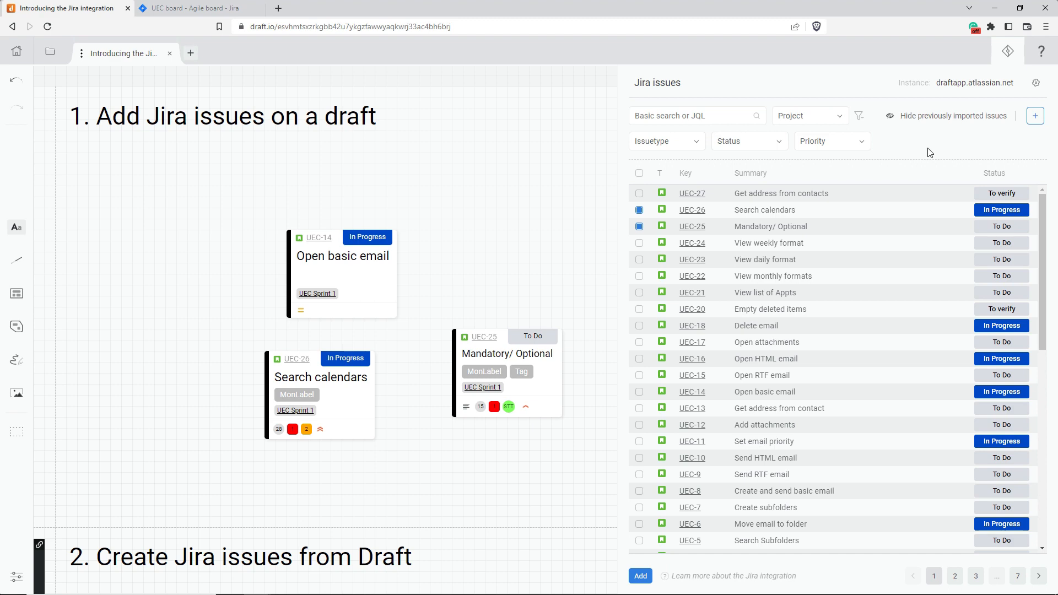
{"action": "left_click", "coordinate": [737, 118]}
{"action": "left_click", "coordinate": [1008, 51]}
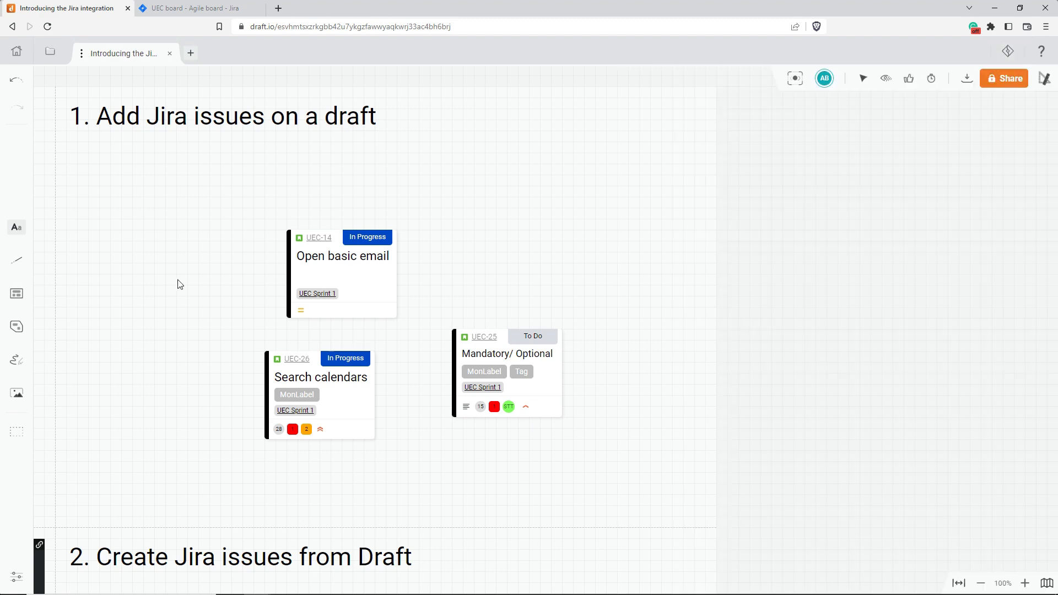
Review the project and issue type choices for creating a new Jira issue, and close the form without creating one
{"action": "scroll", "coordinate": [179, 284], "scroll_direction": "down", "scroll_amount": 7}
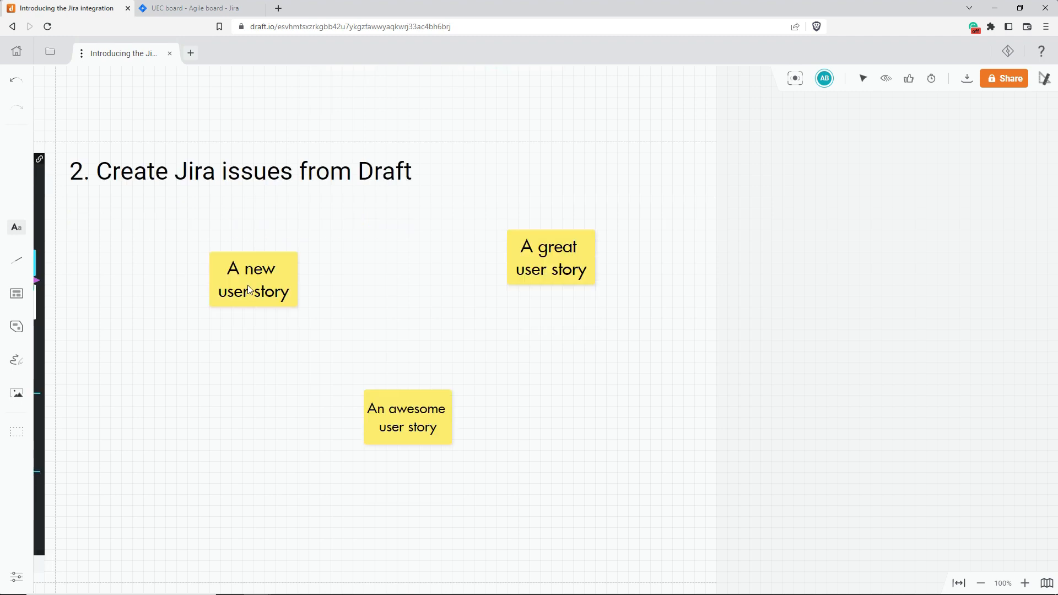
{"action": "scroll", "coordinate": [248, 288], "scroll_direction": "down", "scroll_amount": 1}
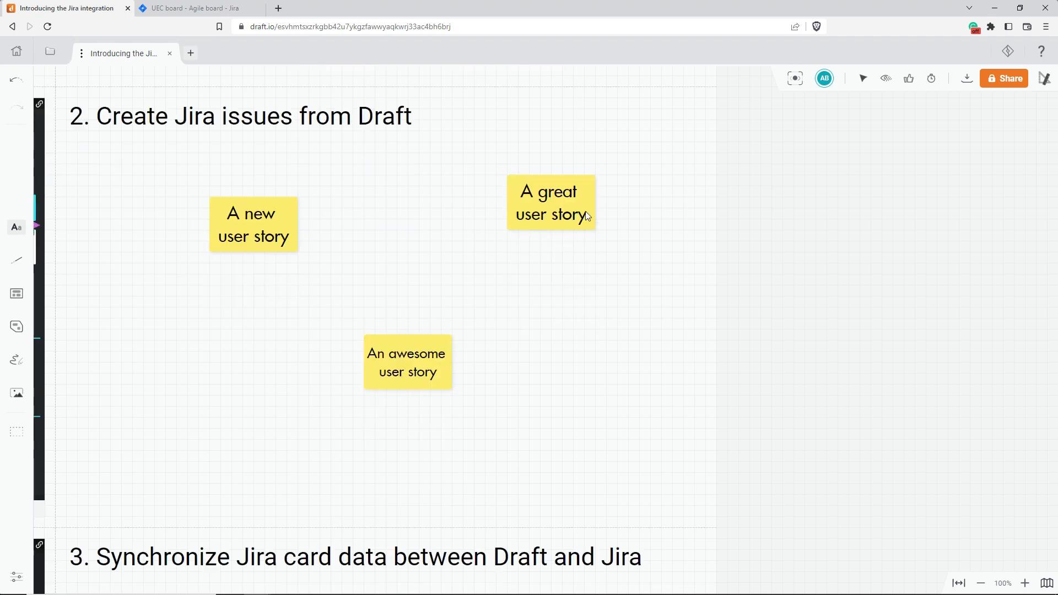
{"action": "left_click", "coordinate": [1008, 51]}
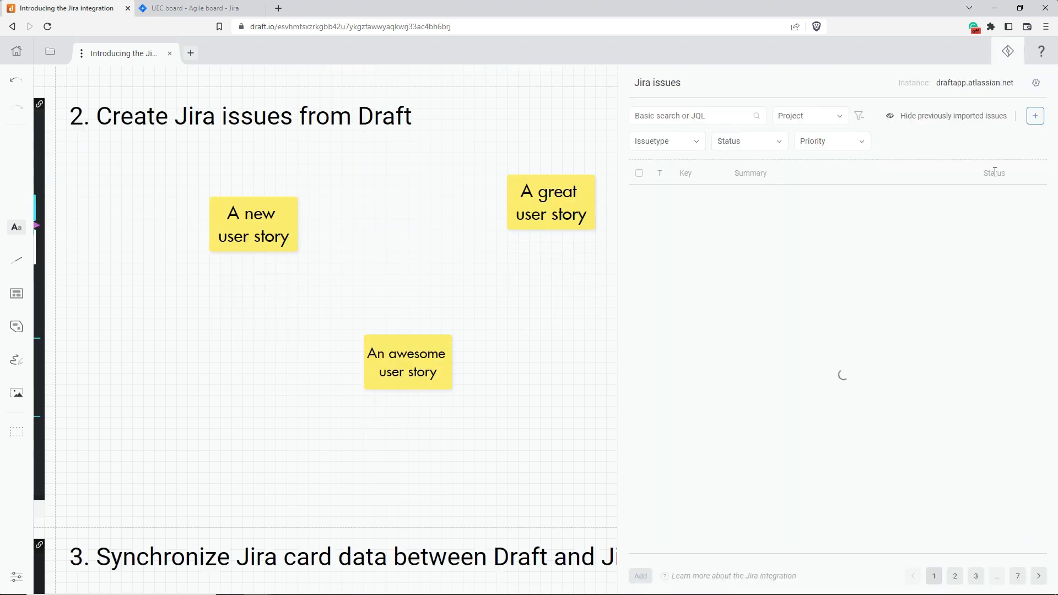
{"action": "left_click", "coordinate": [1036, 118]}
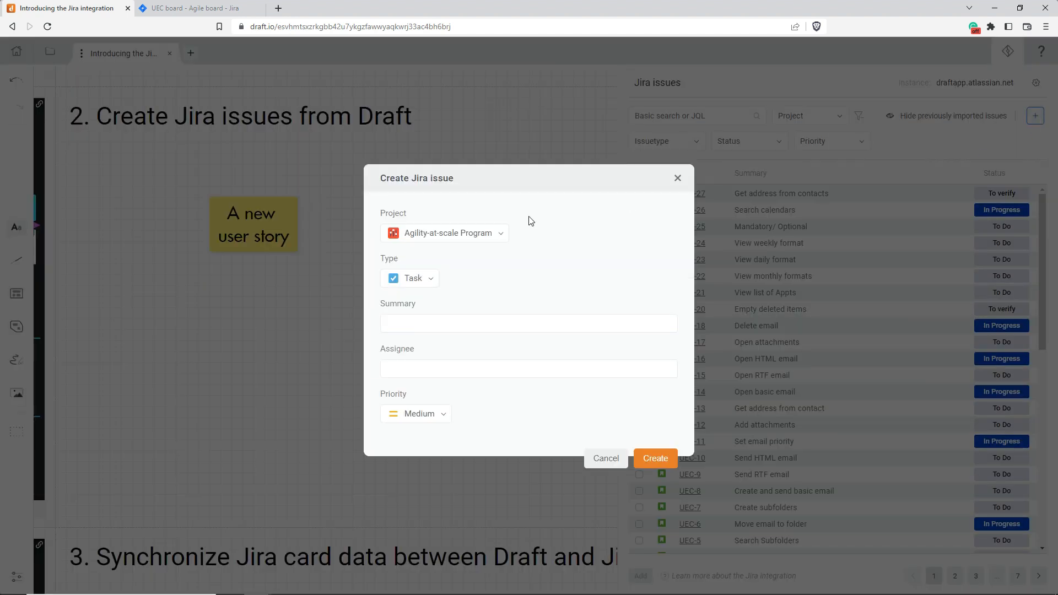
{"action": "left_click", "coordinate": [457, 240]}
{"action": "left_click", "coordinate": [458, 241]}
{"action": "left_click", "coordinate": [412, 278]}
{"action": "left_click", "coordinate": [445, 282]}
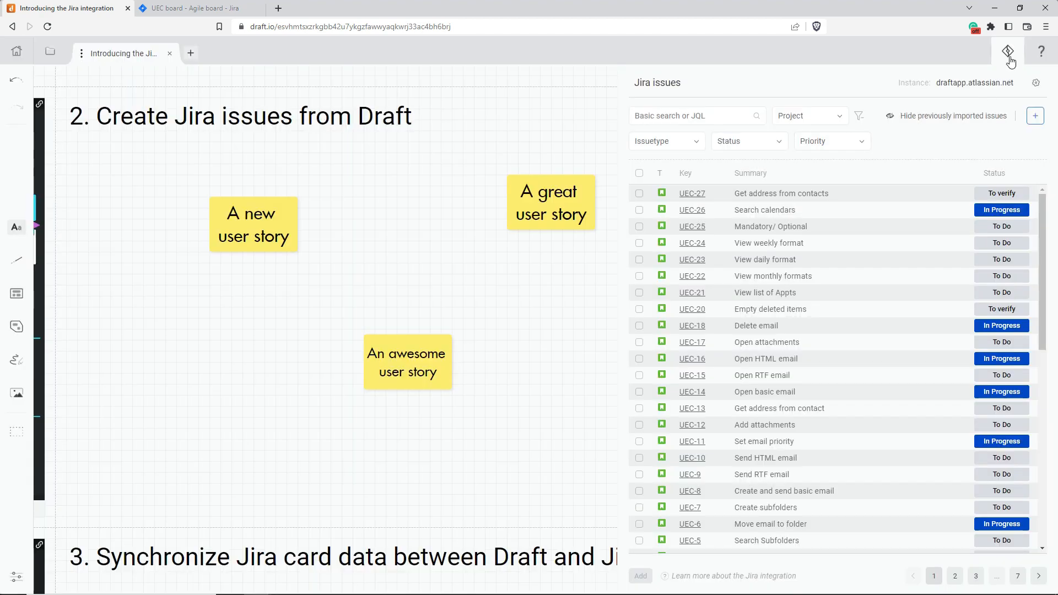
{"action": "left_click", "coordinate": [1008, 52]}
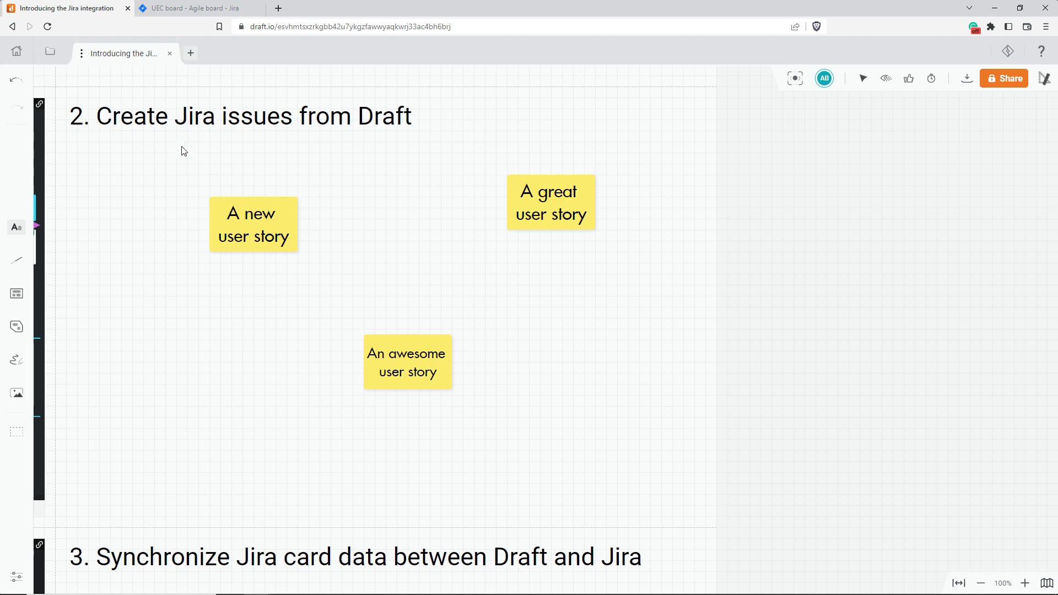
Turn the three user story sticky notes into Jira cards of issue type Story in the Agility-at-scale Program project
{"action": "left_click_drag", "start_coordinate": [183, 150], "coordinate": [640, 395]}
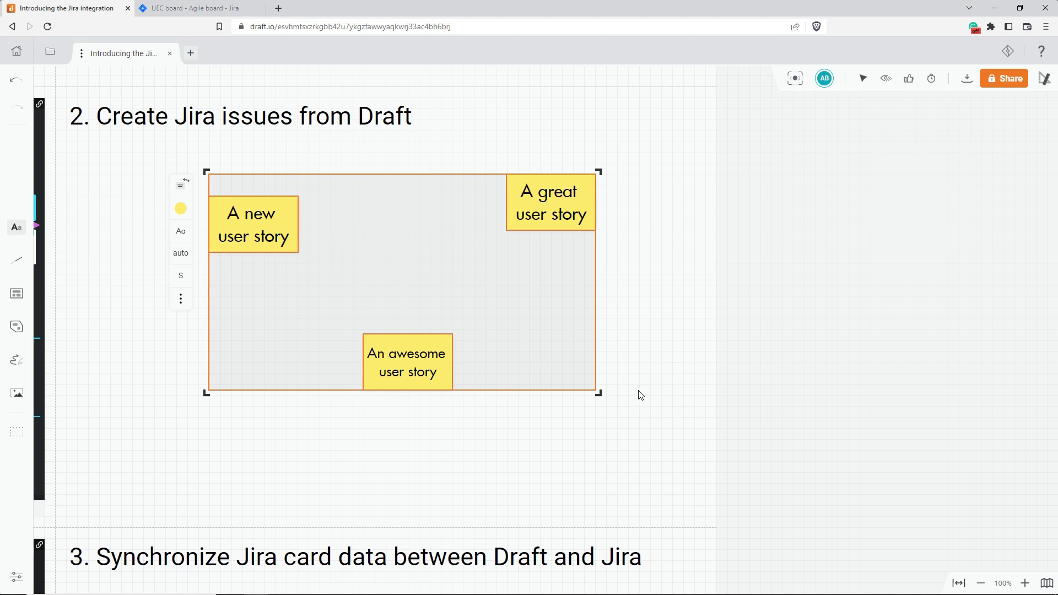
{"action": "right_click", "coordinate": [532, 205]}
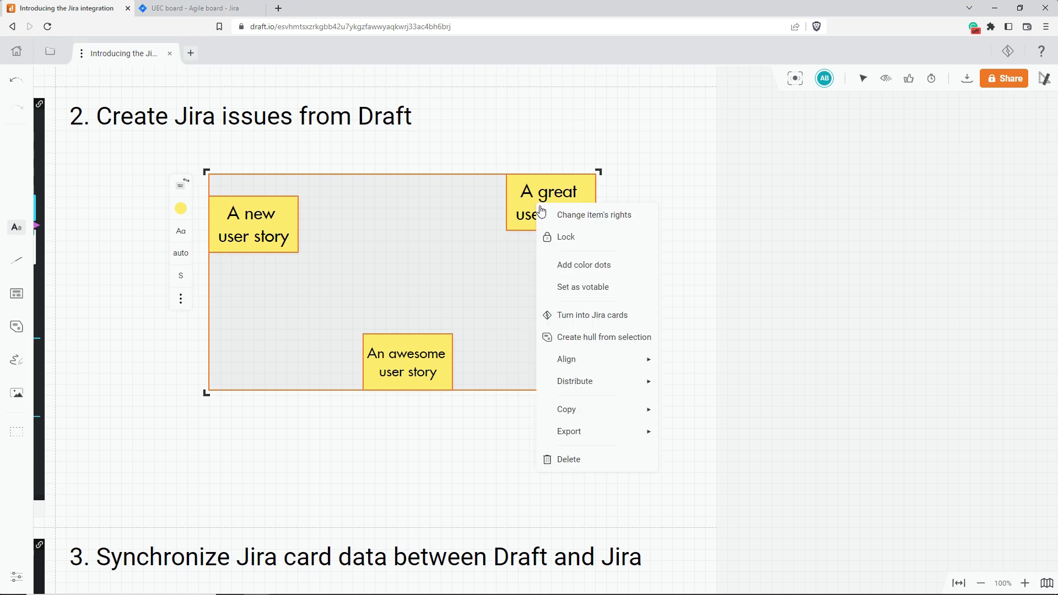
{"action": "left_click", "coordinate": [587, 315]}
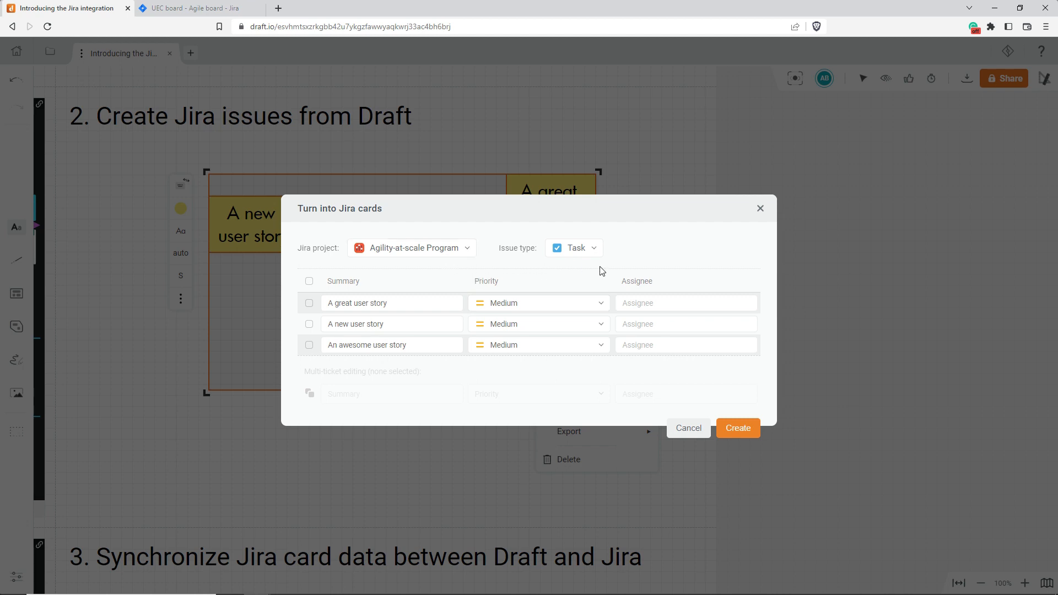
{"action": "left_click", "coordinate": [578, 249]}
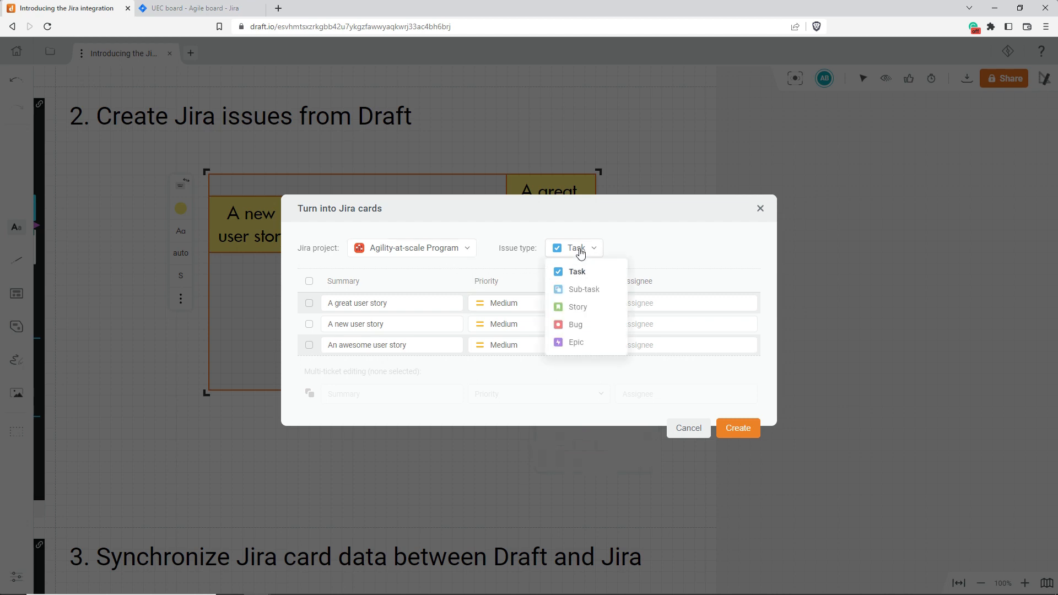
{"action": "left_click", "coordinate": [579, 308]}
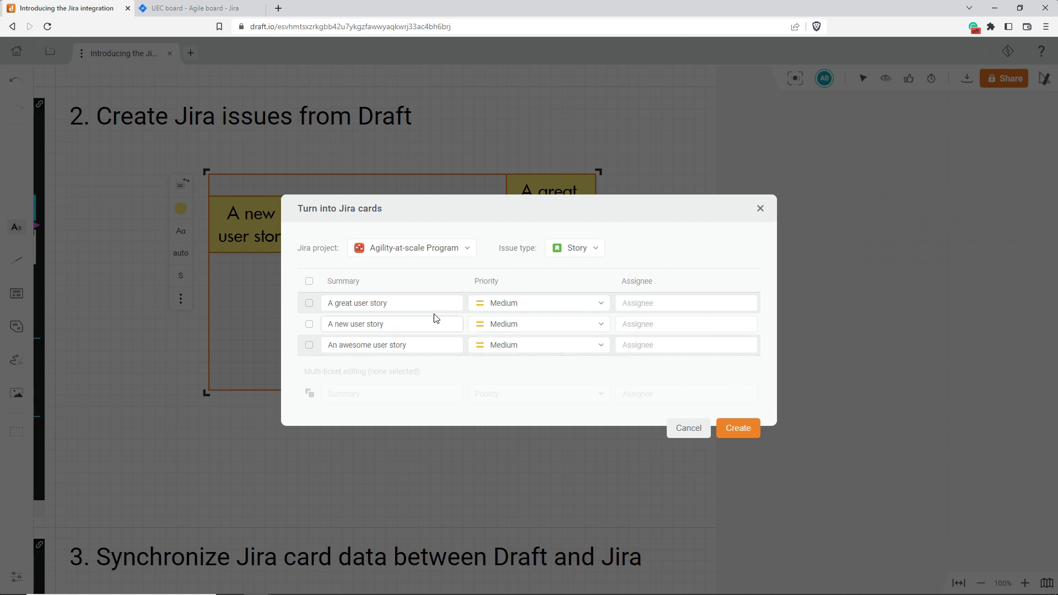
{"action": "left_click", "coordinate": [731, 430]}
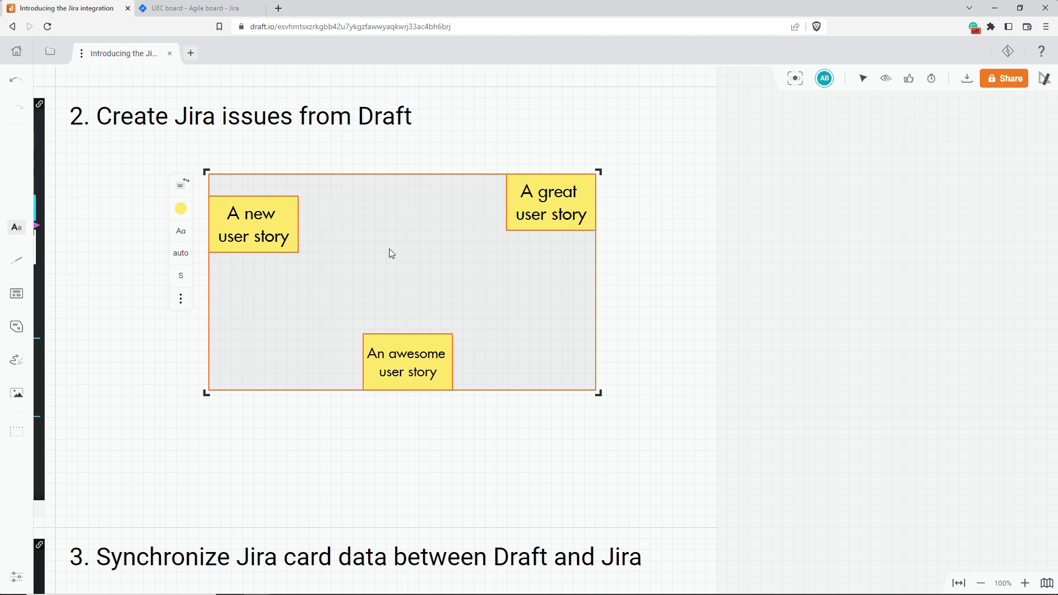
Examine the synchronized details of the "Open basic email" and "Interface for manager" cards, including the blocking issue link
{"action": "scroll", "coordinate": [390, 252], "scroll_direction": "down", "scroll_amount": 5}
{"action": "scroll", "coordinate": [390, 253], "scroll_direction": "down", "scroll_amount": 2}
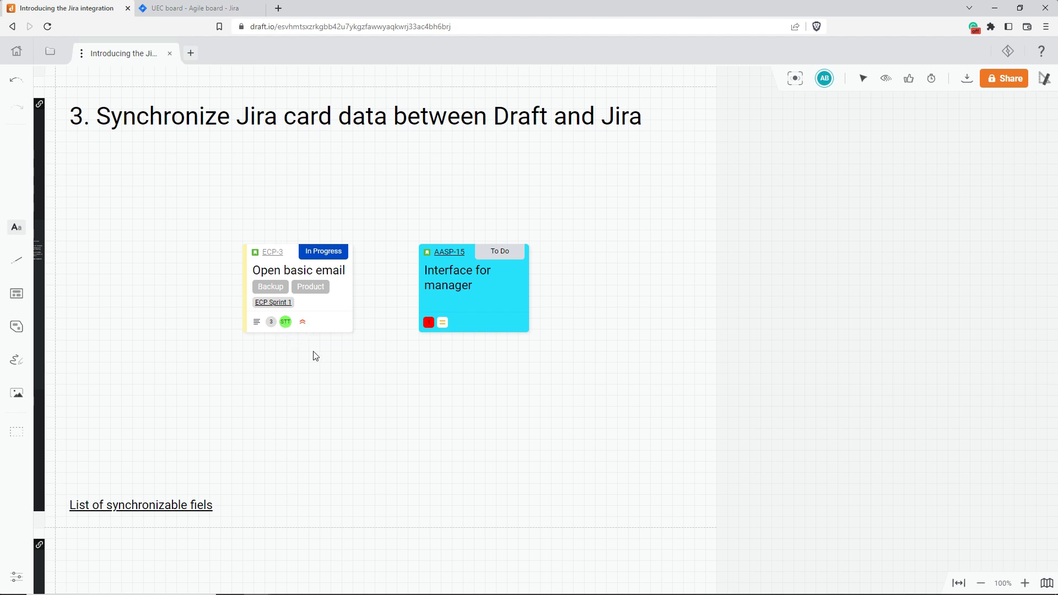
{"action": "left_click", "coordinate": [344, 324]}
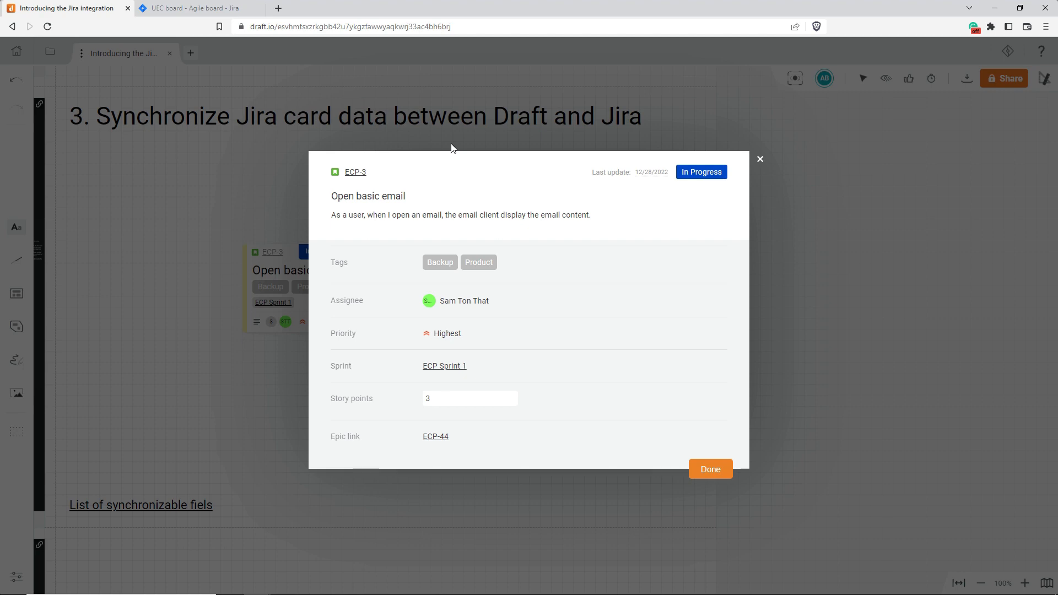
{"action": "left_click", "coordinate": [760, 159]}
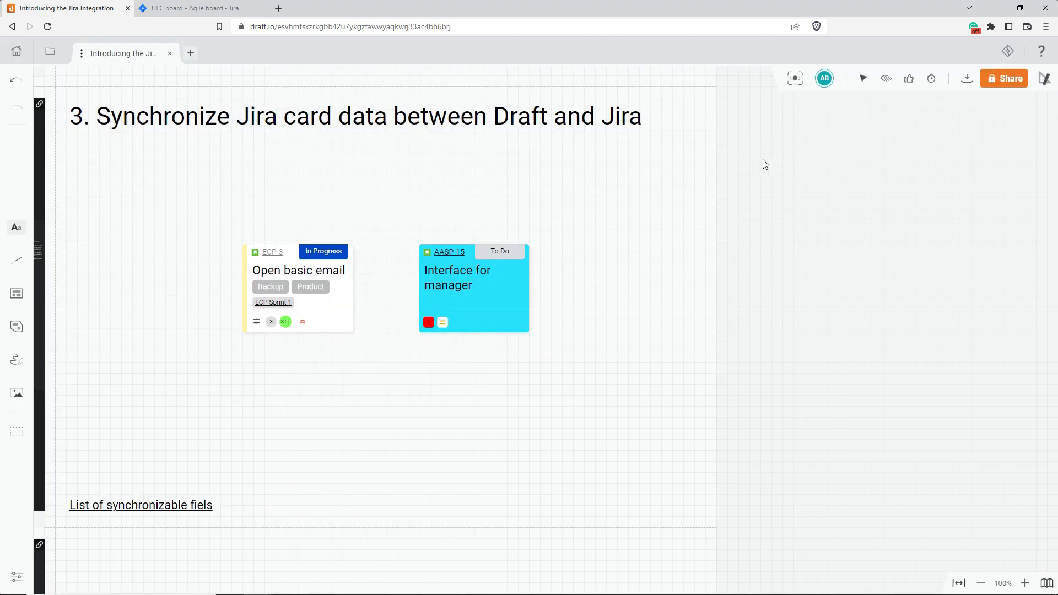
{"action": "mouse_move", "coordinate": [428, 326]}
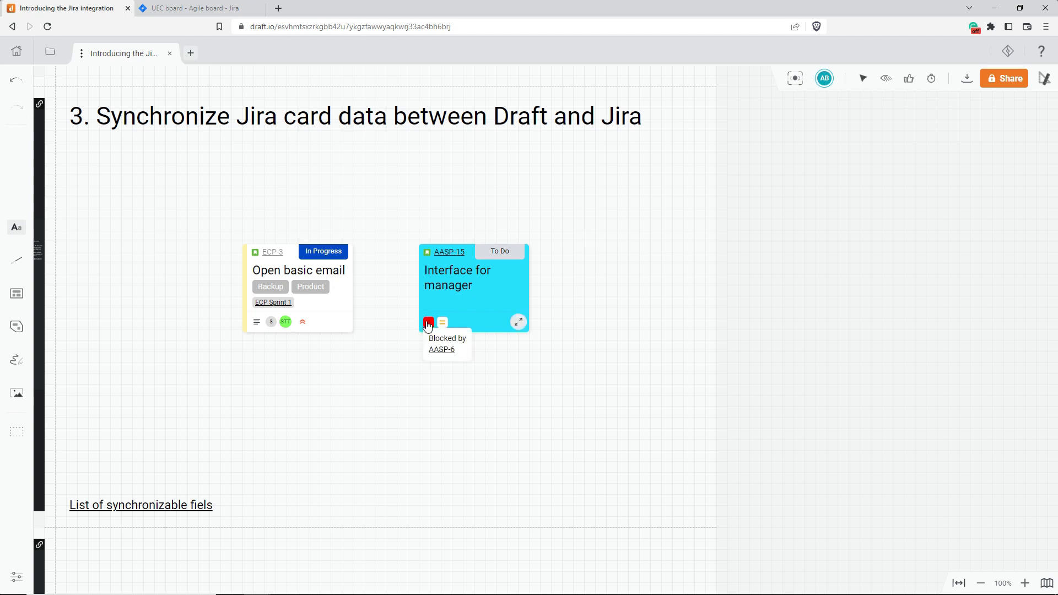
{"action": "left_click", "coordinate": [517, 322]}
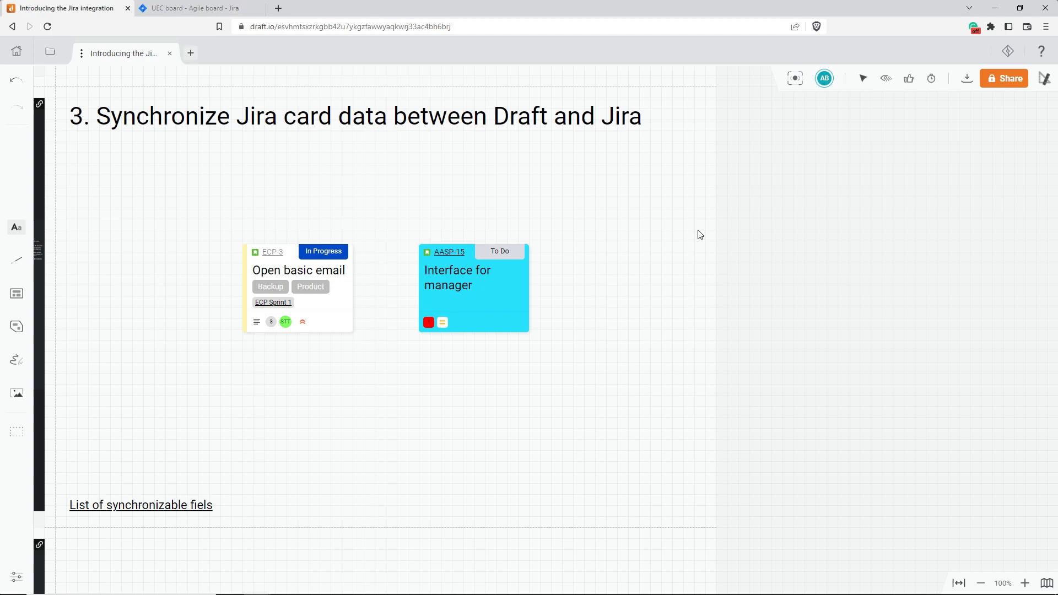
{"action": "left_click", "coordinate": [761, 225]}
Open the linked list of synchronizable fields and examine the table of fields shared between Draft and Jira
{"action": "scroll", "coordinate": [100, 393], "scroll_direction": "down", "scroll_amount": 2}
{"action": "left_click", "coordinate": [109, 393]}
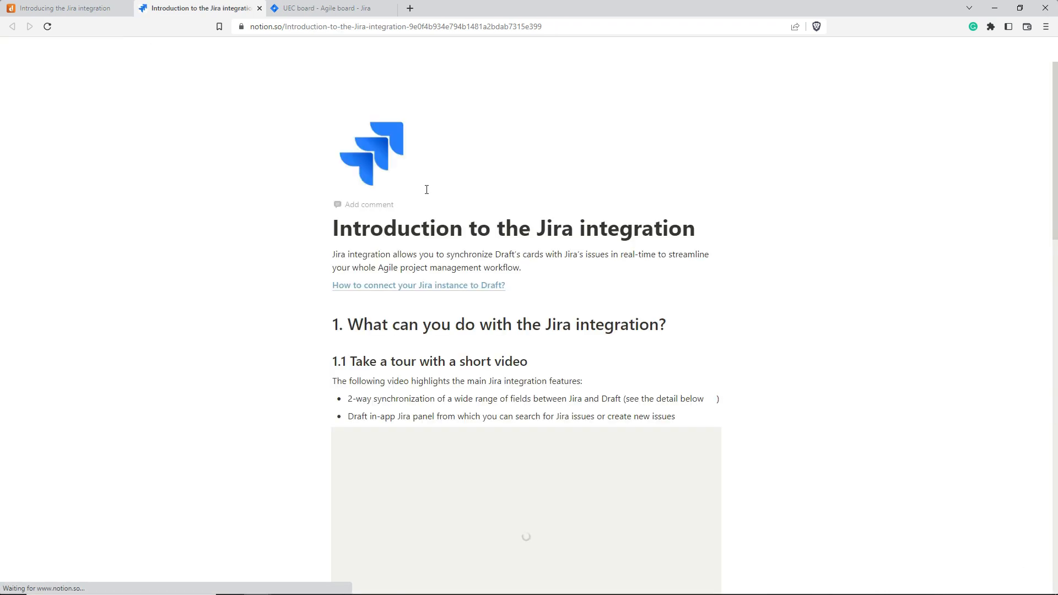
{"action": "scroll", "coordinate": [427, 194], "scroll_direction": "down", "scroll_amount": 3}
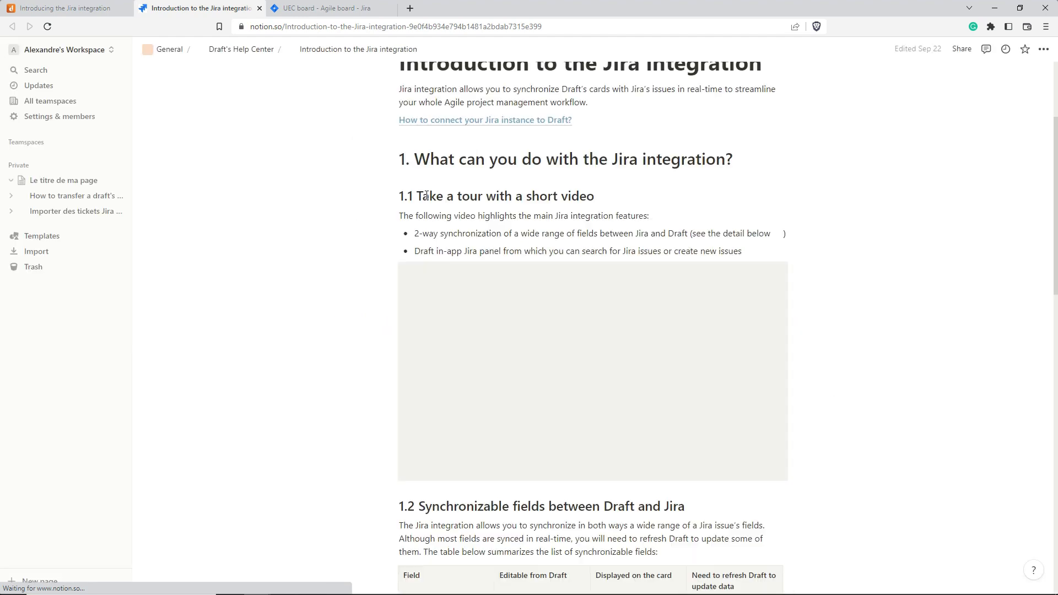
{"action": "scroll", "coordinate": [428, 199], "scroll_direction": "down", "scroll_amount": 3}
{"action": "scroll", "coordinate": [428, 200], "scroll_direction": "down", "scroll_amount": 3}
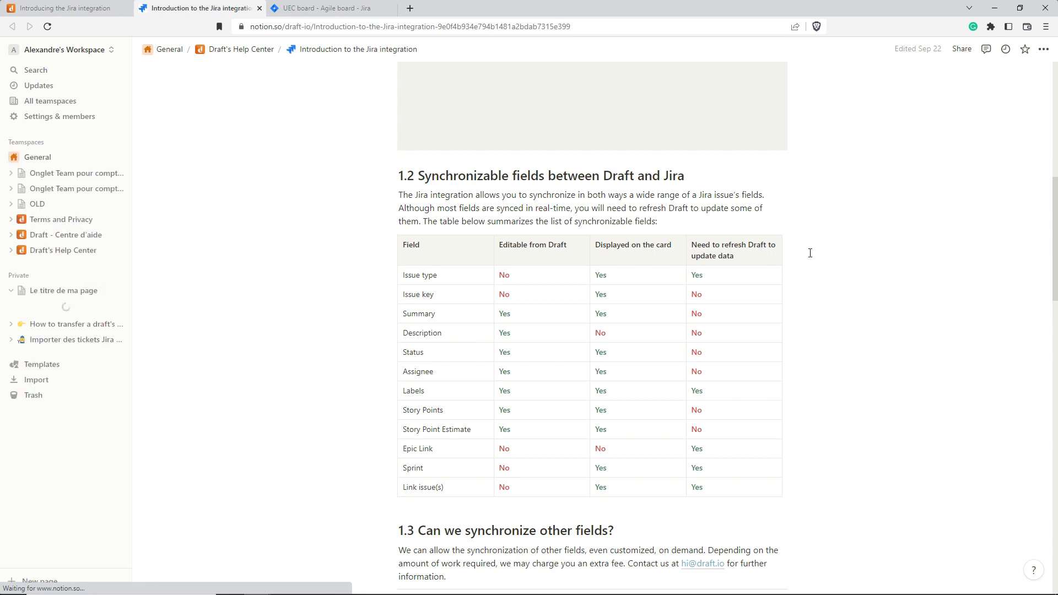
Return to the Jira integration draft in Draft.io and open its help resources
{"action": "left_click", "coordinate": [63, 5]}
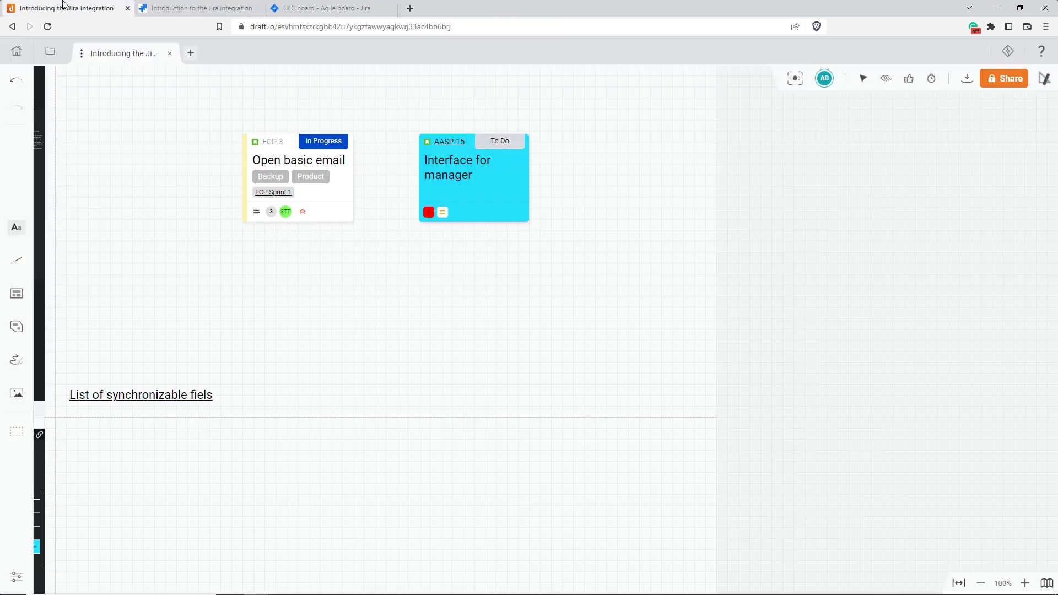
{"action": "left_click", "coordinate": [1040, 51]}
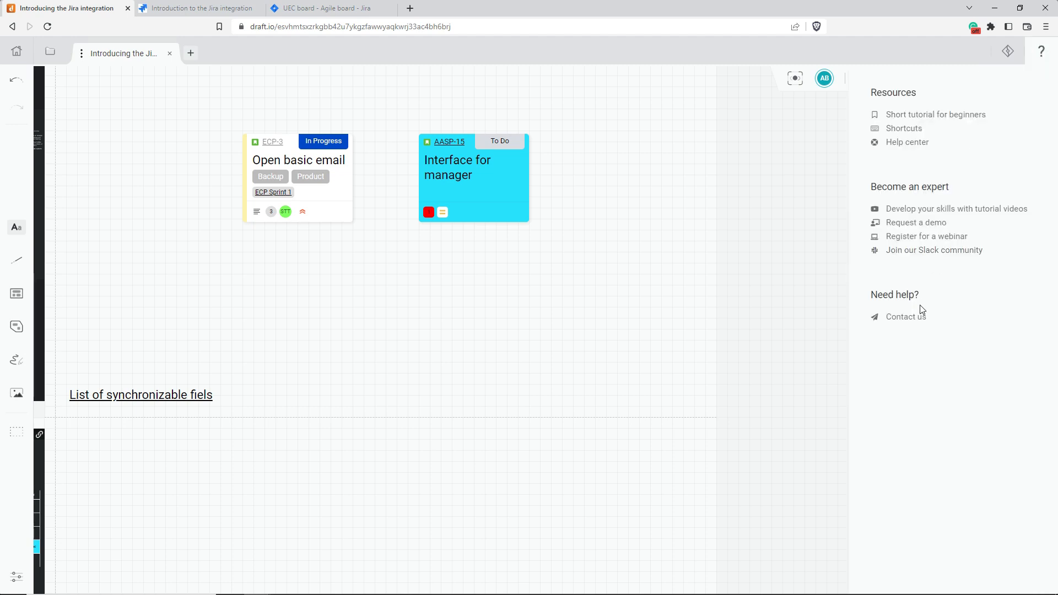